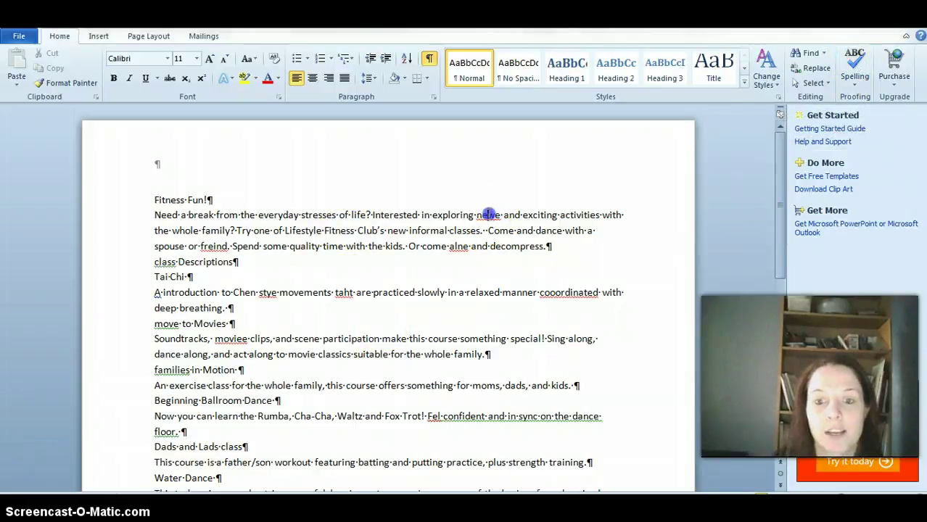
# - Correct "newe" to "new" in the opening paragraph, and start a spelling and grammar check to change "freind" to "friend"
pyautogui.rightClick(487, 215)
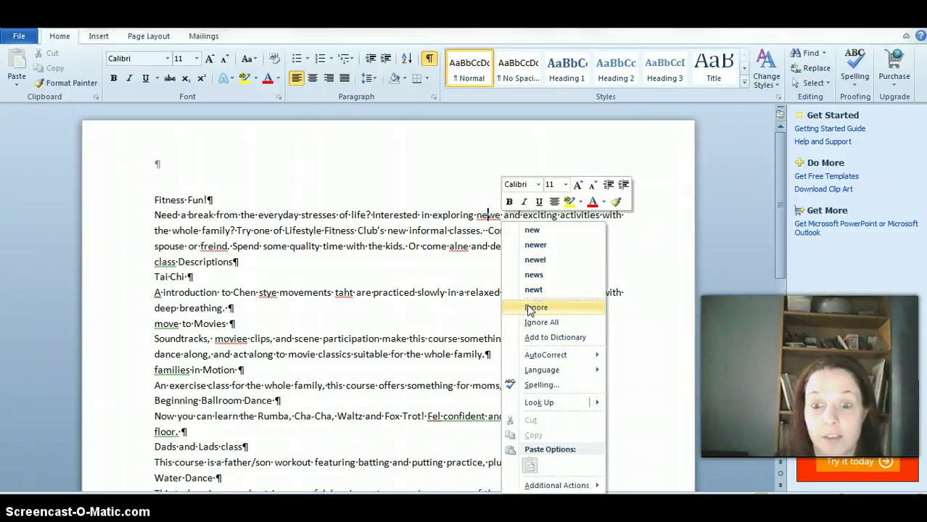
pyautogui.click(532, 230)
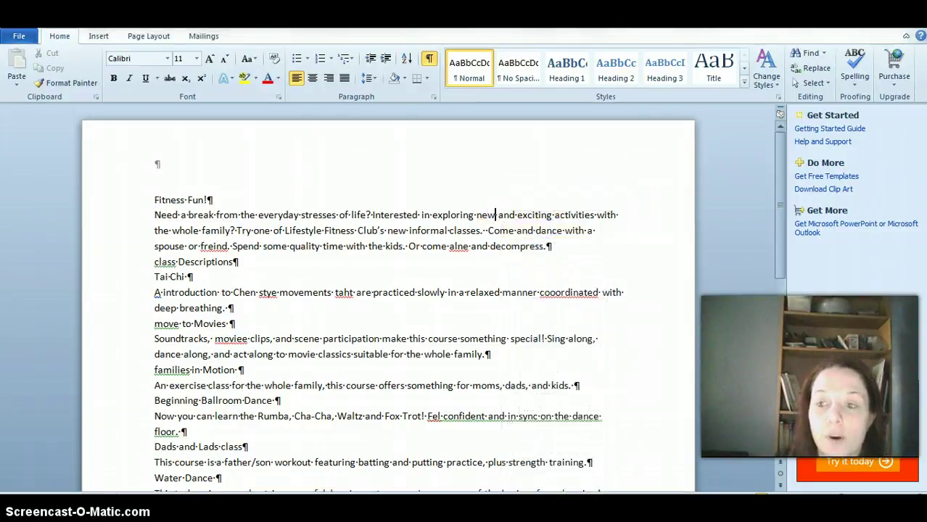
pyautogui.click(860, 66)
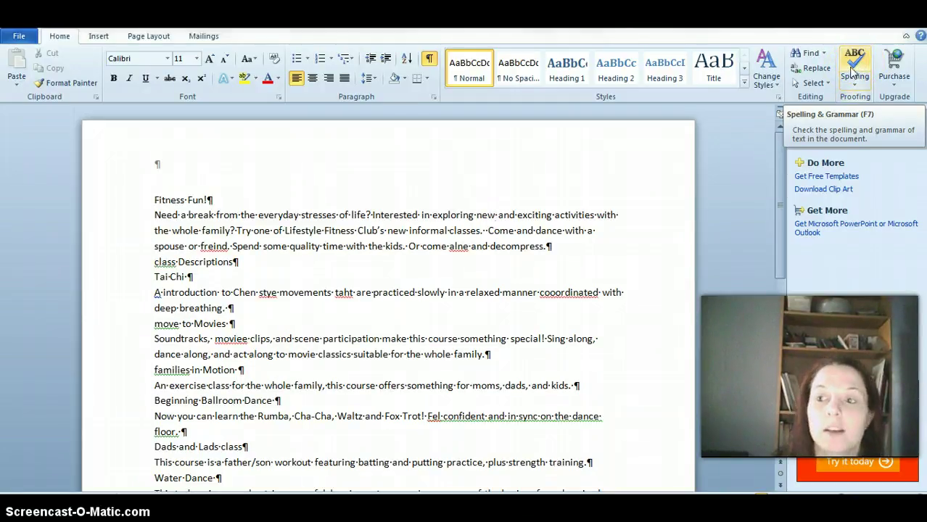
pyautogui.click(855, 71)
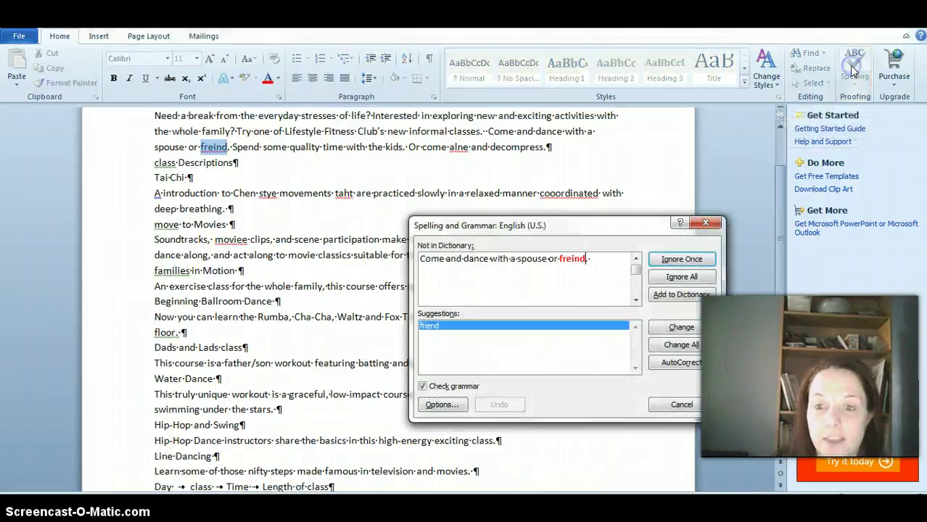
pyautogui.click(418, 228)
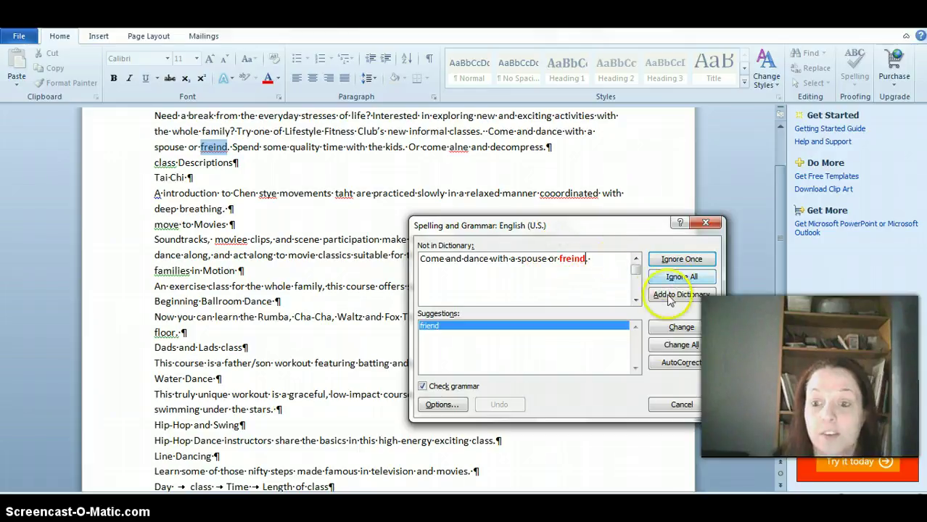
pyautogui.click(669, 329)
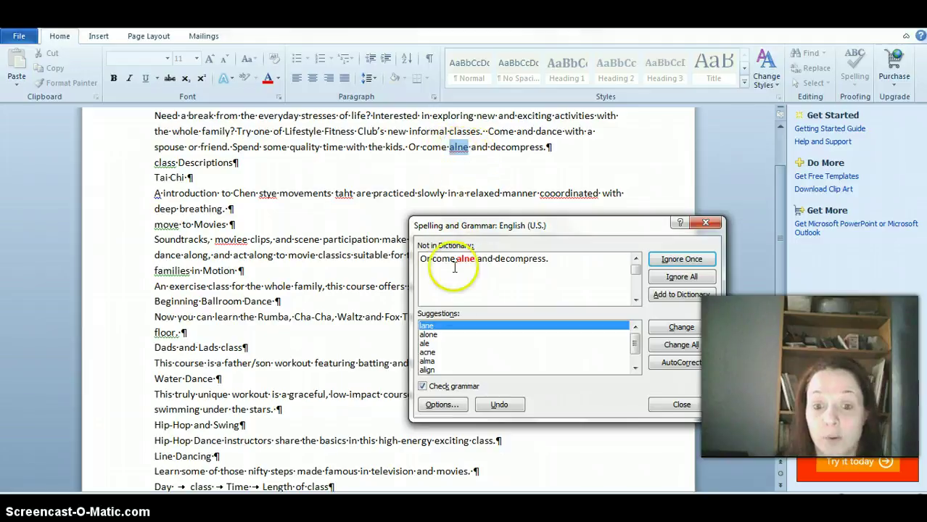
# - Change "alne" to "alone" and capitalize "class" as "Class" in the "class Descriptions" heading using the spelling and grammar check
pyautogui.click(432, 336)
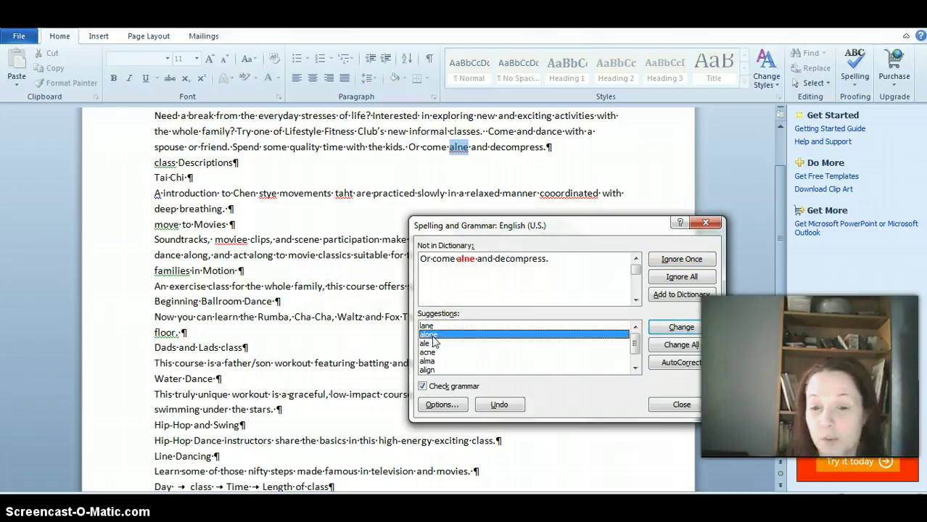
pyautogui.click(678, 328)
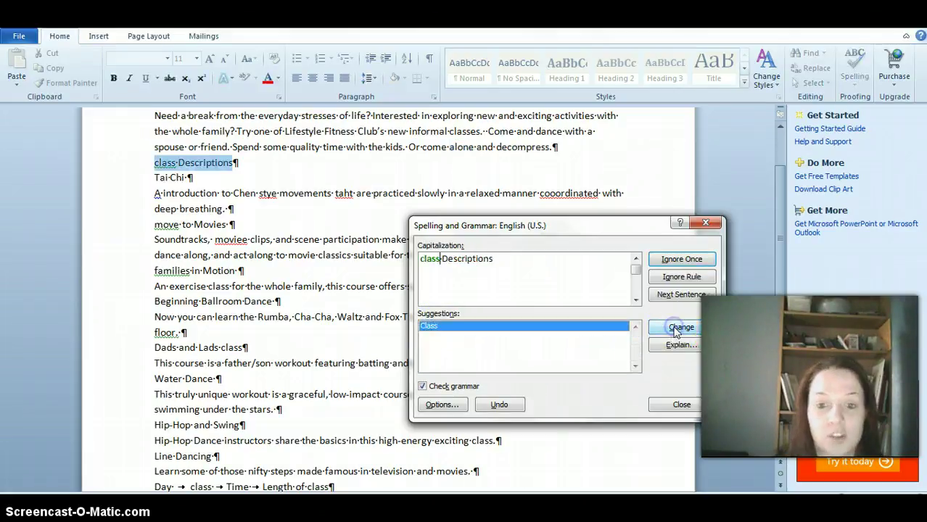
pyautogui.click(422, 259)
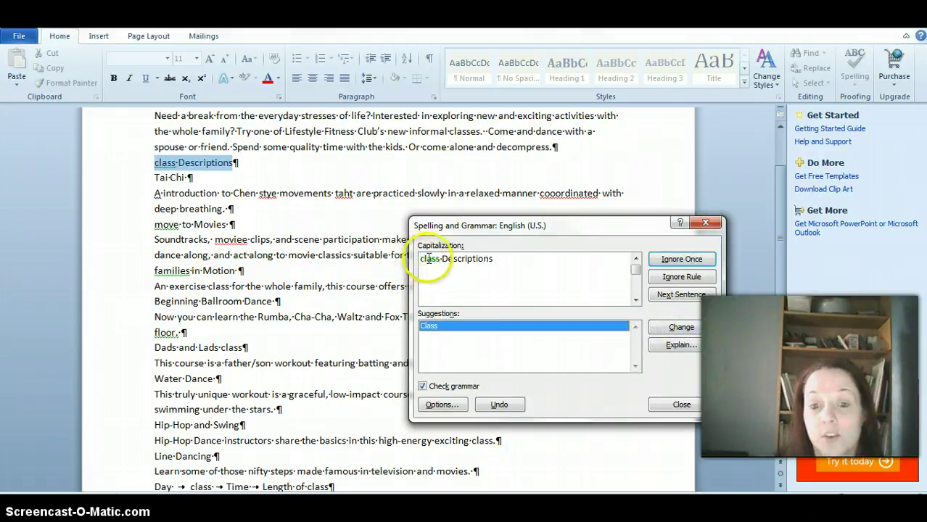
pyautogui.click(442, 259)
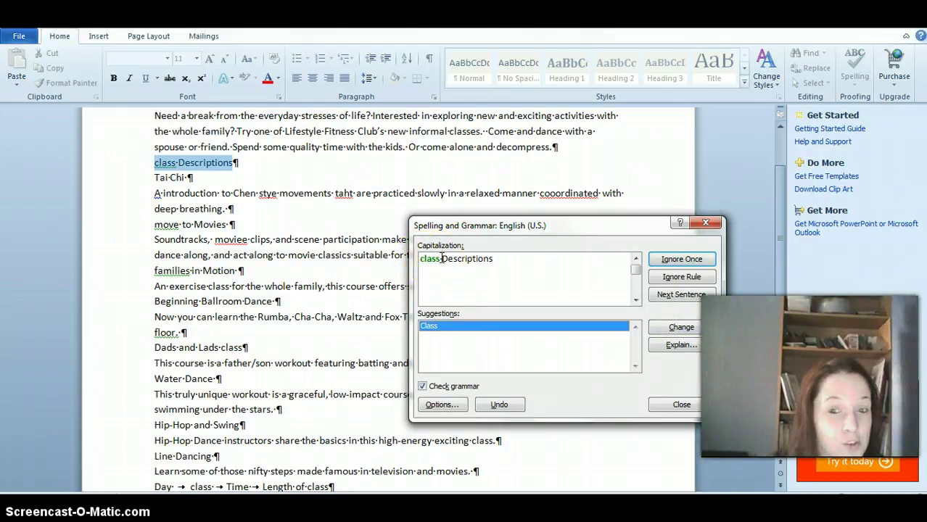
pyautogui.click(435, 264)
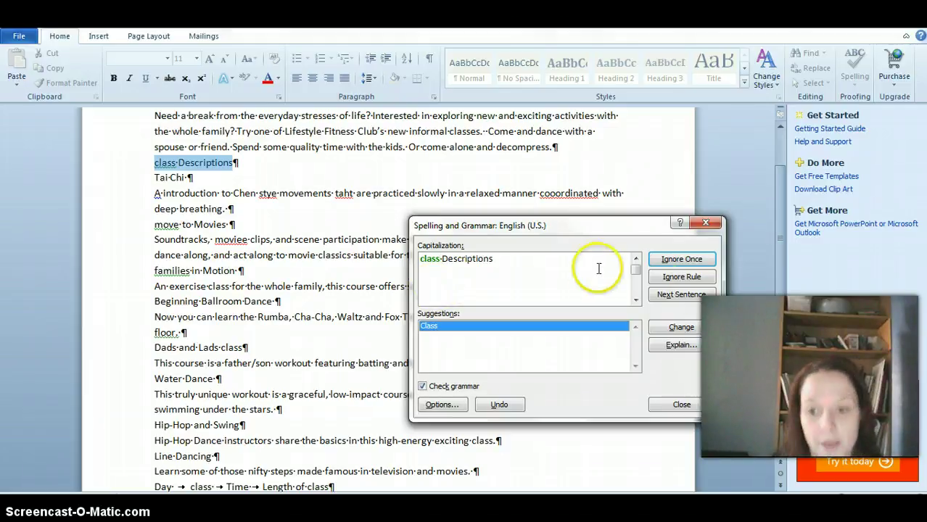
pyautogui.click(657, 328)
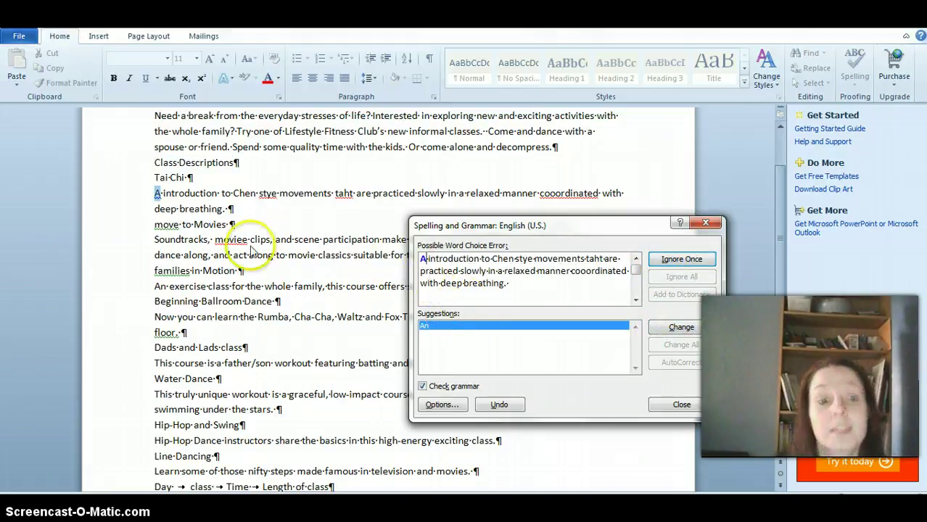
# - Change "A" to "An" and "stye" to "style" in the Tai Chi description, ending the spelling and grammar check
pyautogui.click(174, 209)
pyautogui.click(426, 257)
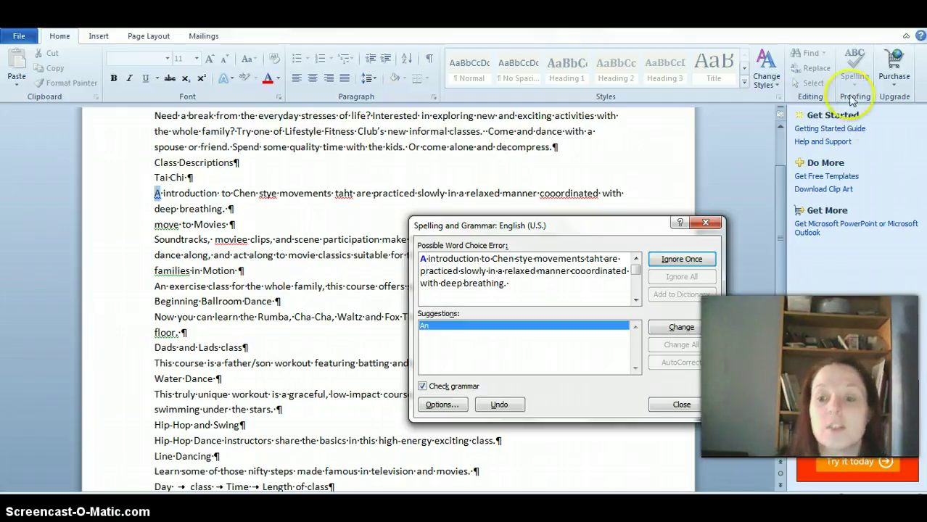
pyautogui.click(654, 328)
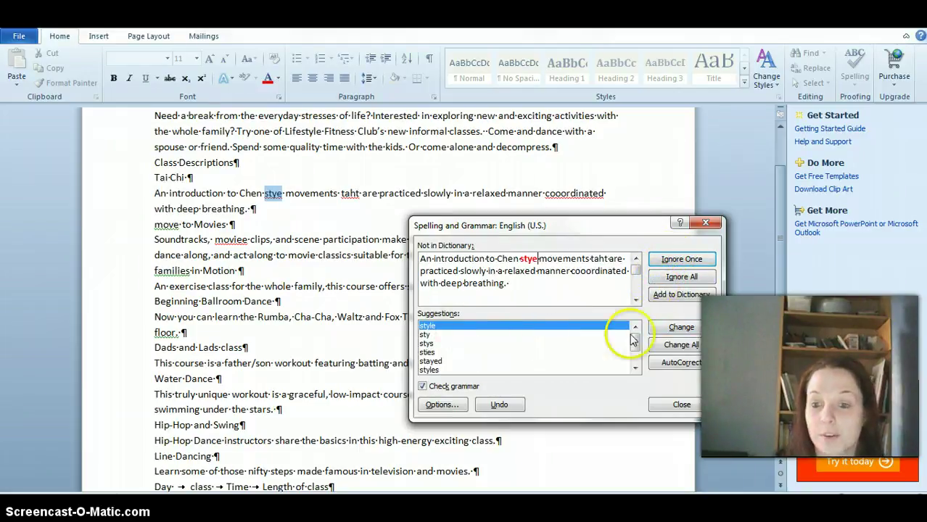
pyautogui.click(663, 335)
pyautogui.click(676, 404)
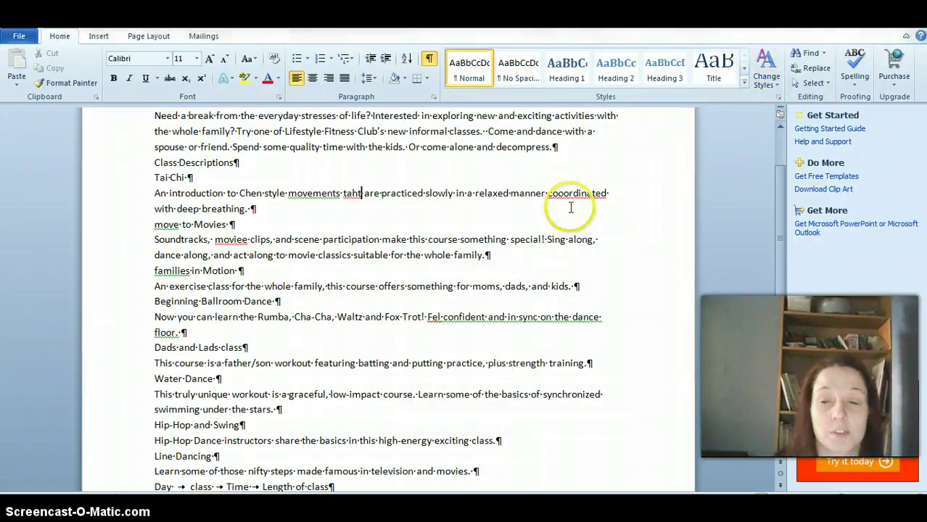
# - Search the document for "Dad"
pyautogui.click(820, 55)
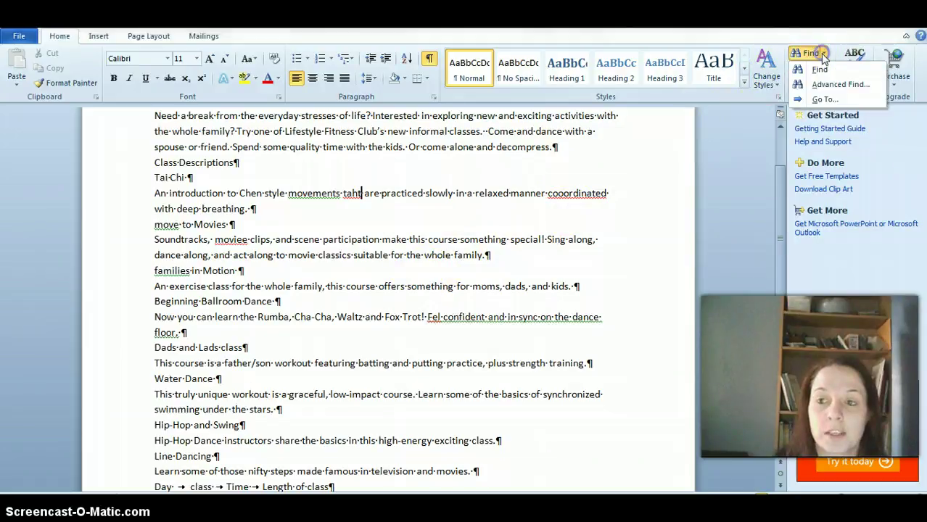
pyautogui.click(820, 71)
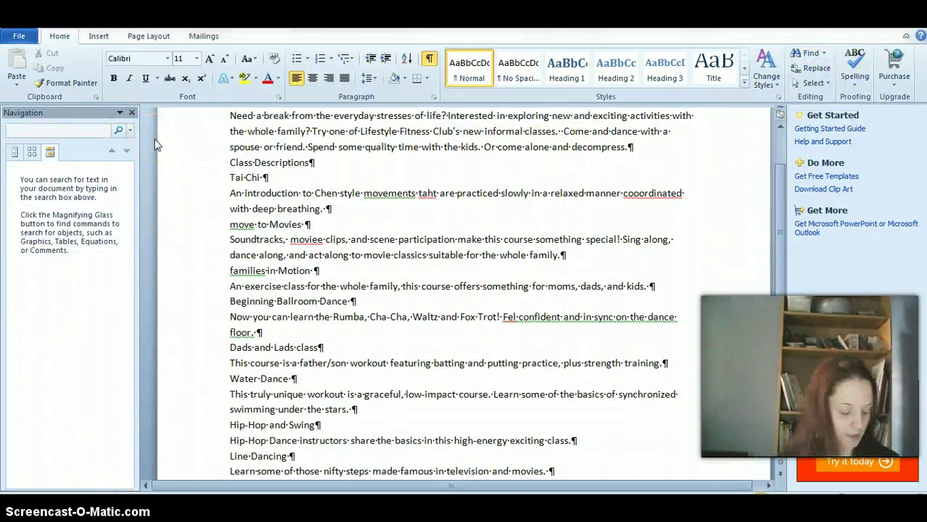
pyautogui.write('Dad')
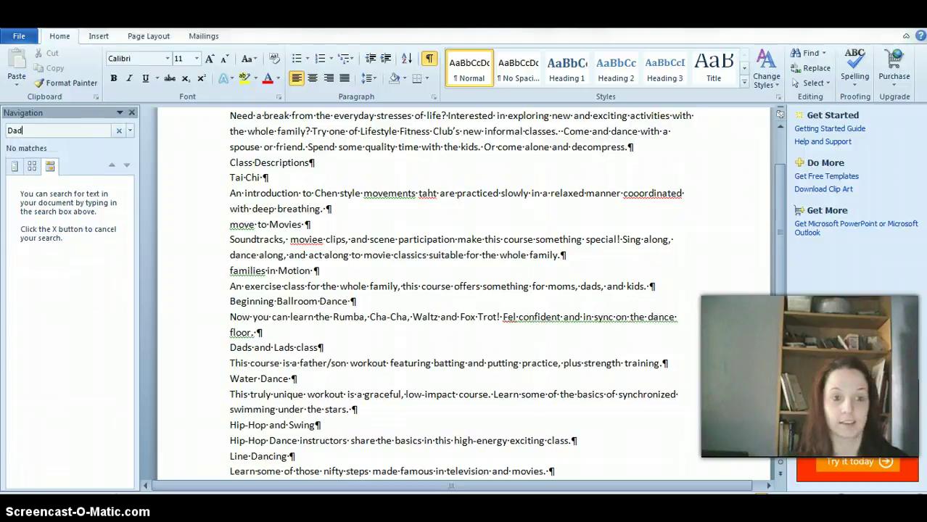
pyautogui.press('Return')
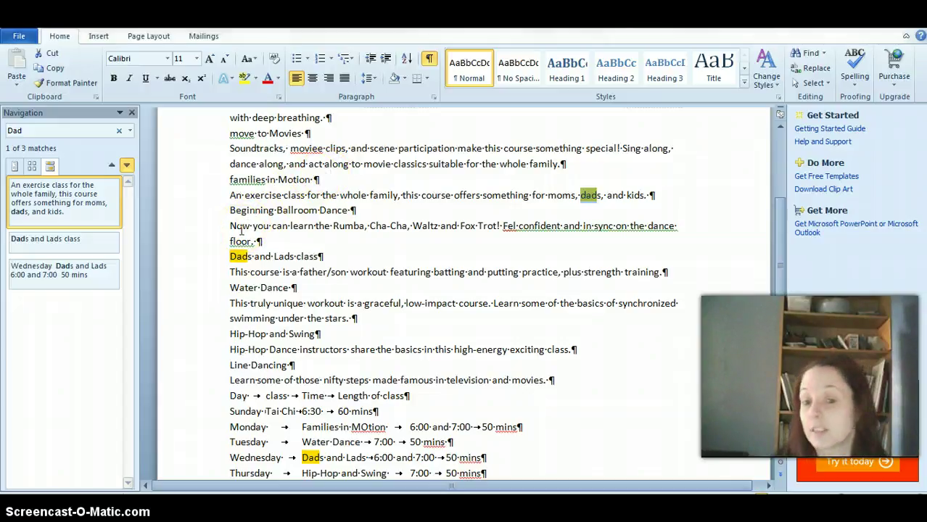
# - Replace every occurrence of "dad" with "Father" throughout the document, including a search from the beginning
pyautogui.click(804, 70)
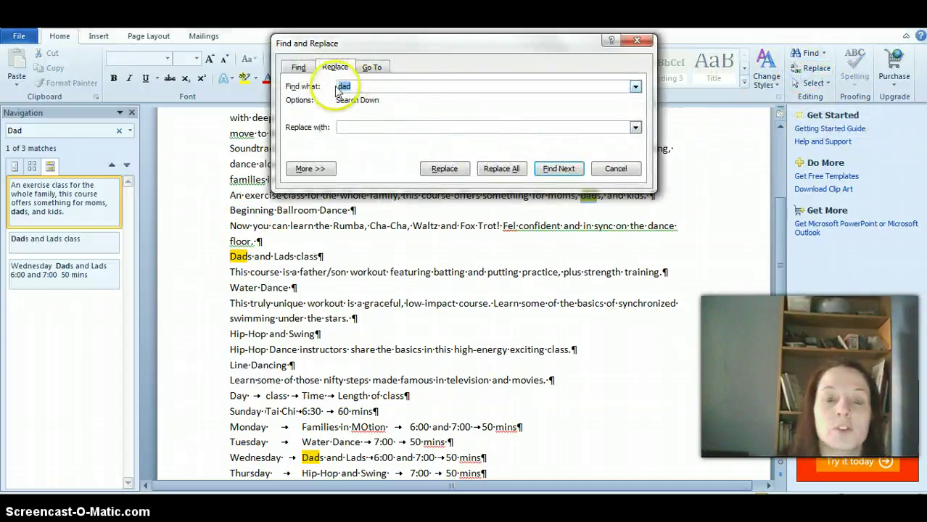
pyautogui.moveTo(378, 41); pyautogui.dragTo(376, 141)
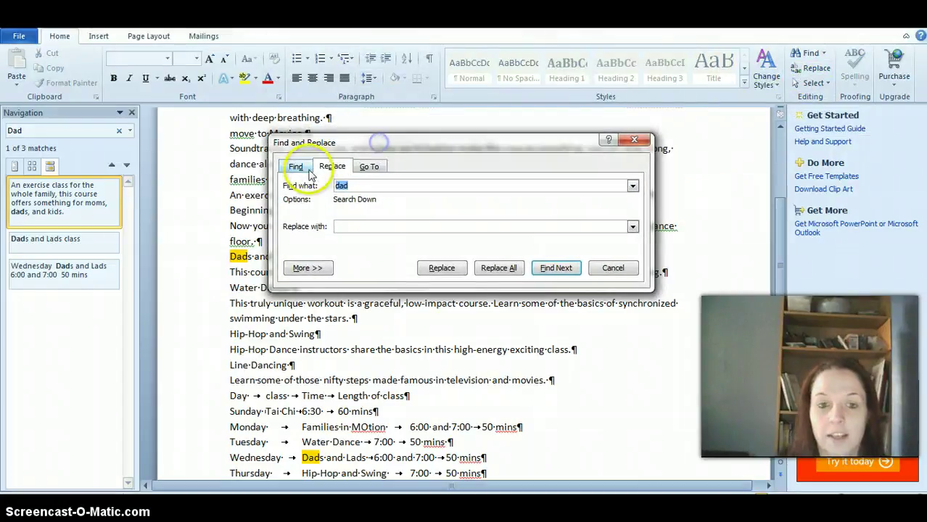
pyautogui.click(339, 226)
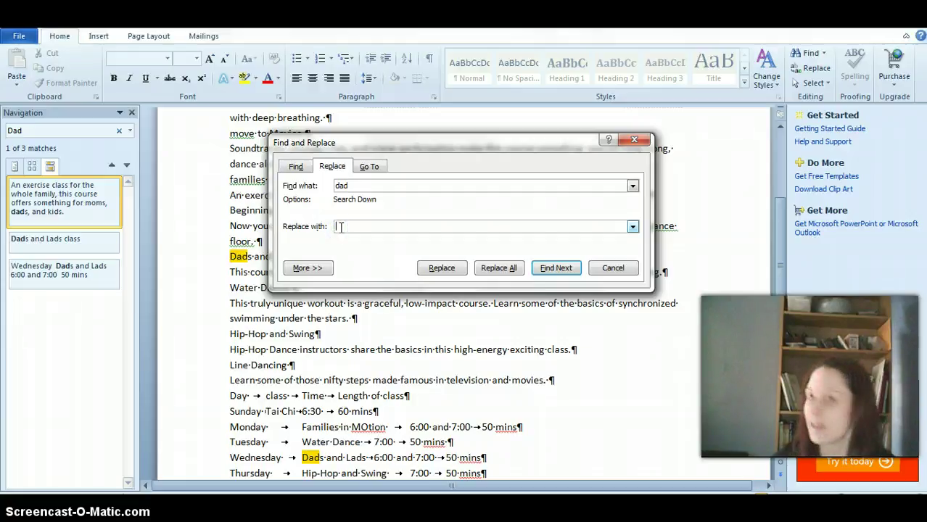
pyautogui.write('Father')
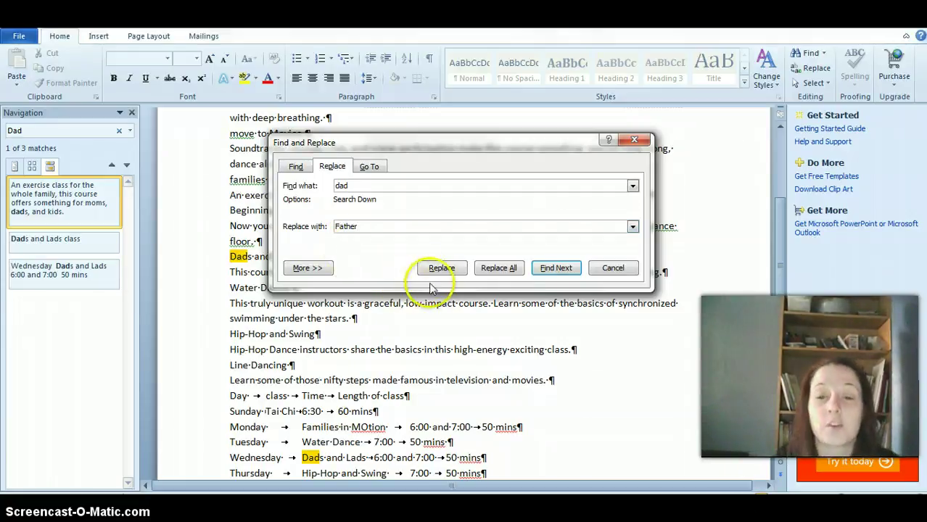
pyautogui.click(498, 270)
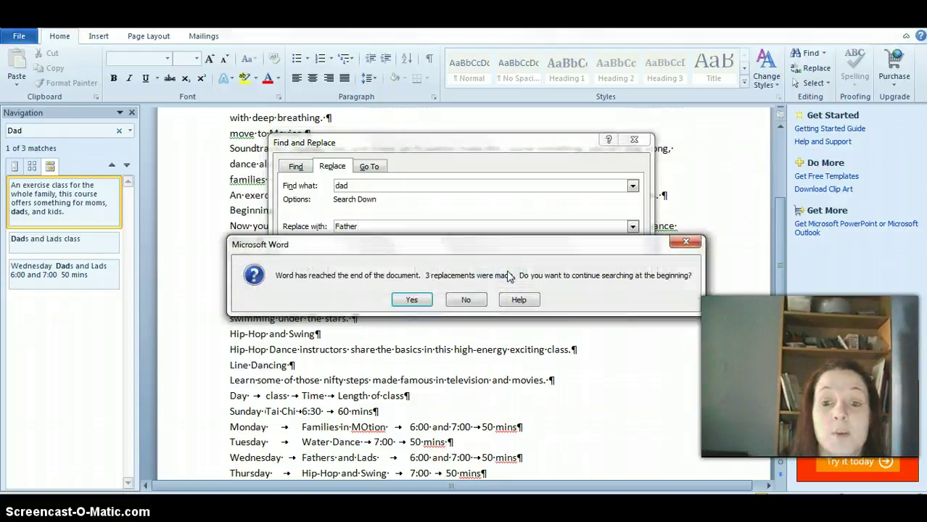
pyautogui.click(465, 249)
pyautogui.moveTo(464, 249); pyautogui.dragTo(468, 274)
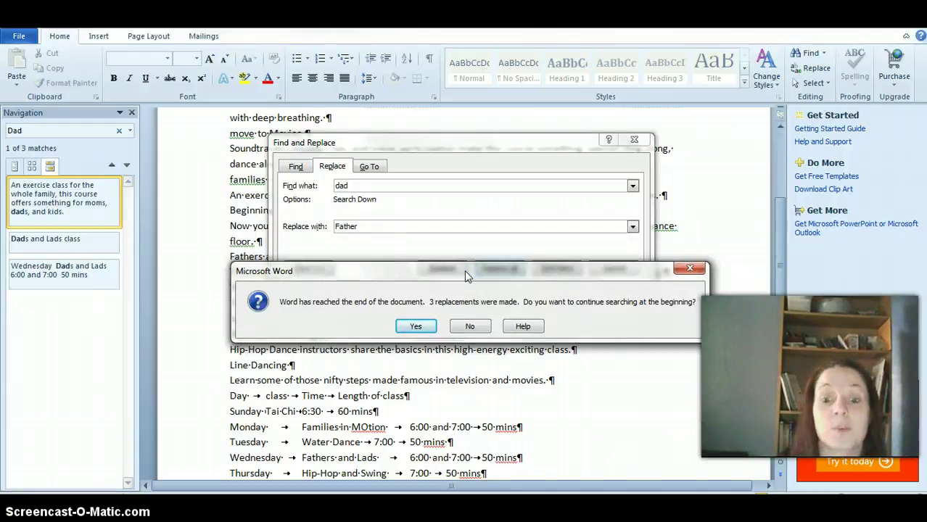
pyautogui.click(419, 330)
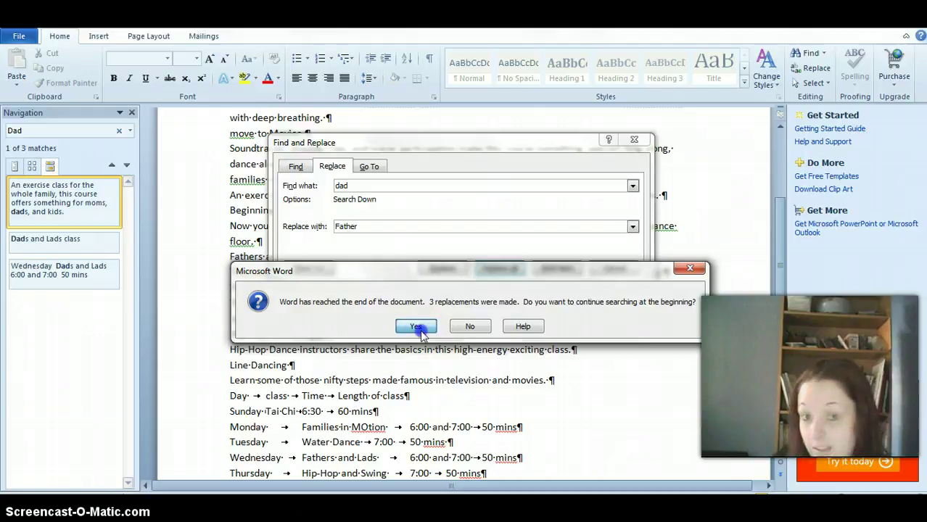
pyautogui.click(418, 328)
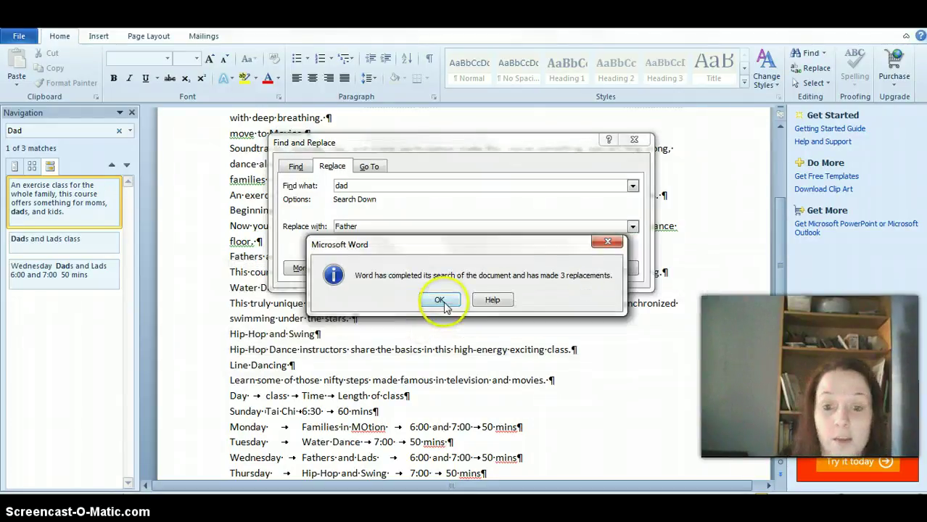
pyautogui.click(442, 300)
pyautogui.click(634, 140)
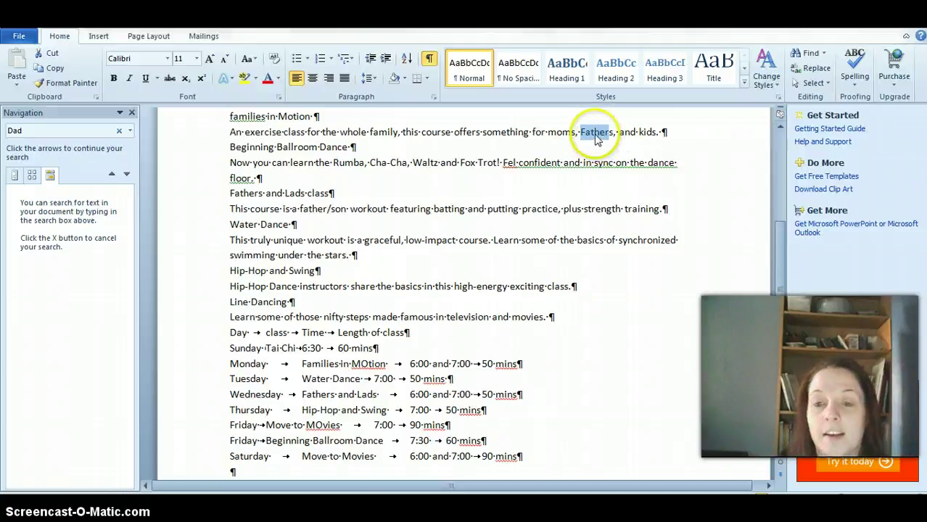
# - Look up thesaurus synonyms for "Father" in the "families in Motion" description, and for its synonym "Daddy"
pyautogui.rightClick(597, 137)
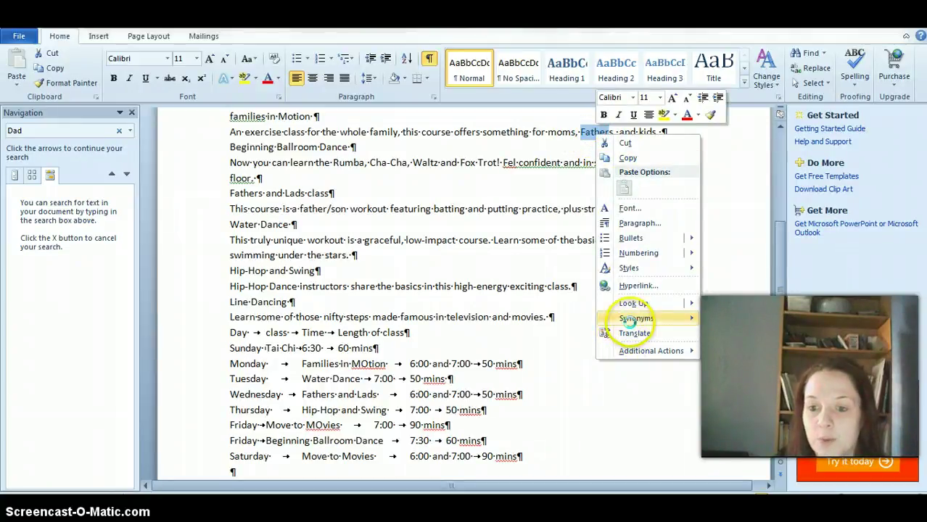
pyautogui.moveTo(631, 324)
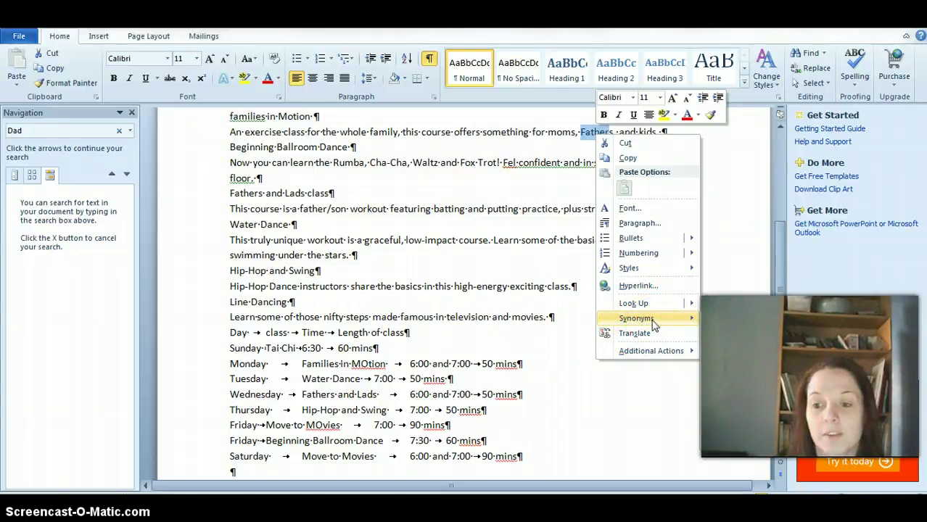
pyautogui.click(715, 328)
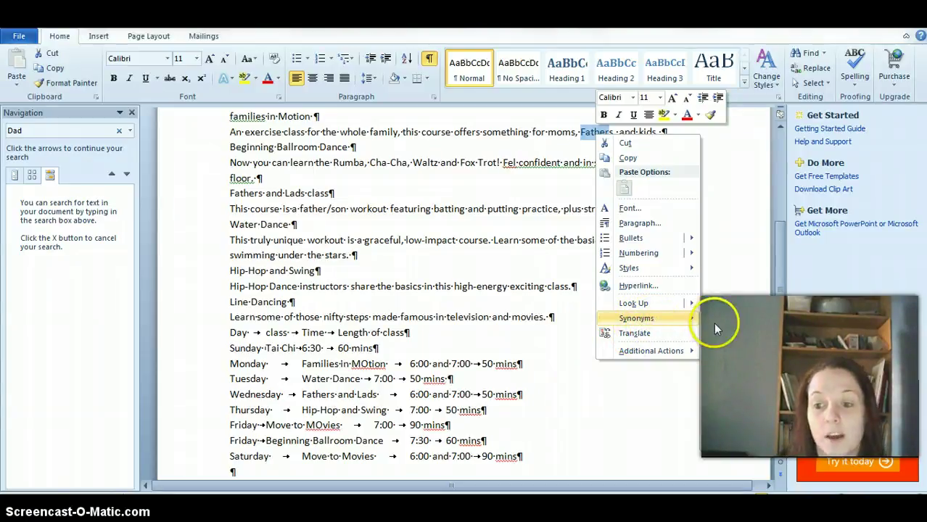
pyautogui.click(730, 429)
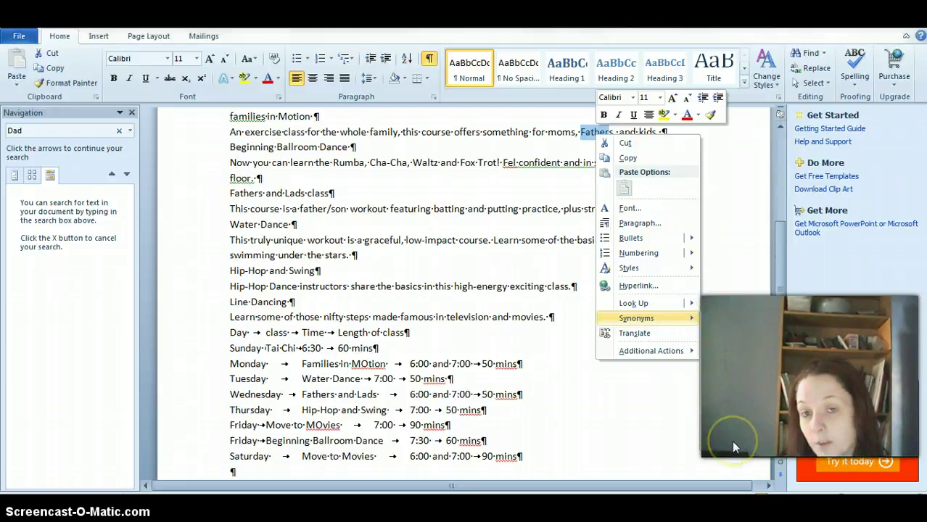
pyautogui.click(732, 446)
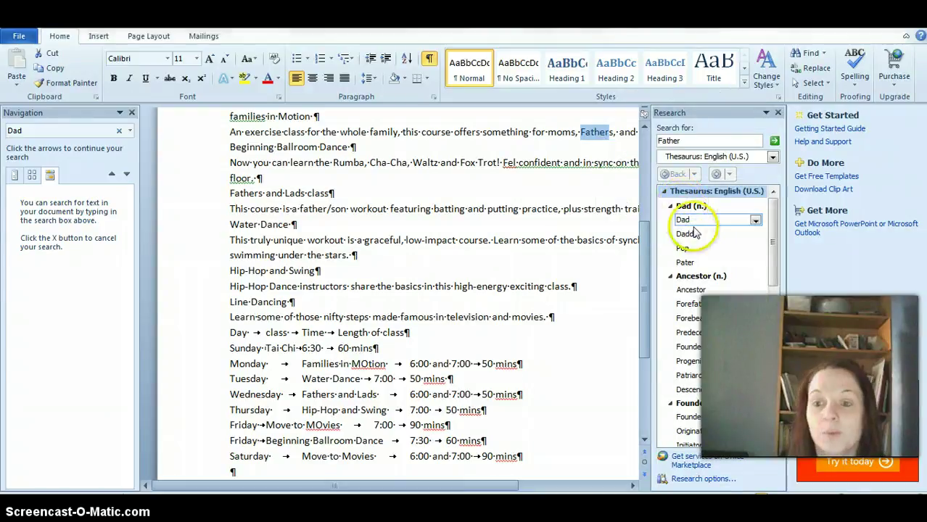
pyautogui.click(698, 279)
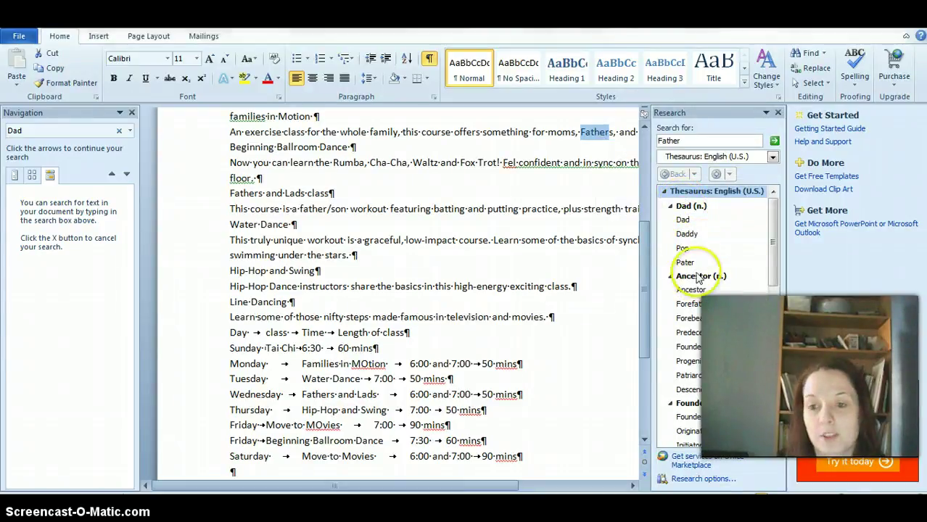
pyautogui.click(688, 235)
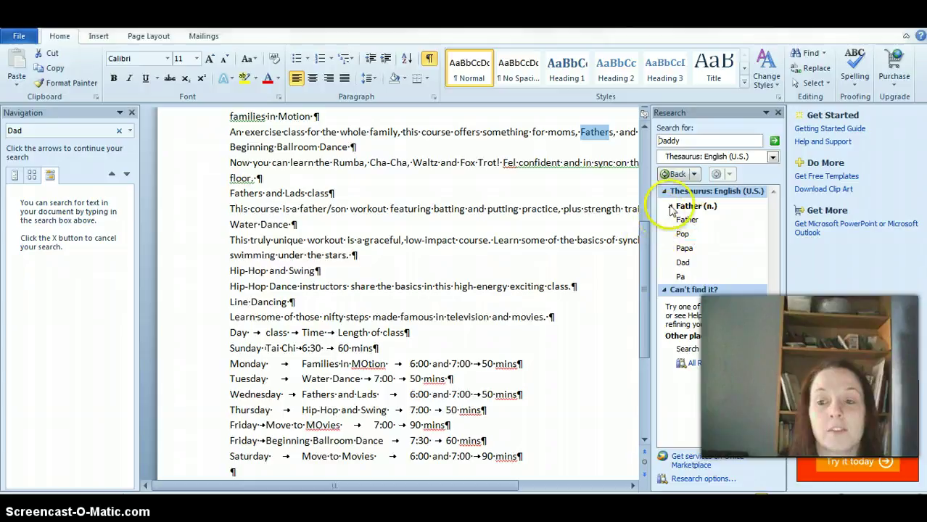
# - Look up thesaurus synonyms for "Papa", "Pop" and "Easy", then close the research results
pyautogui.click(683, 270)
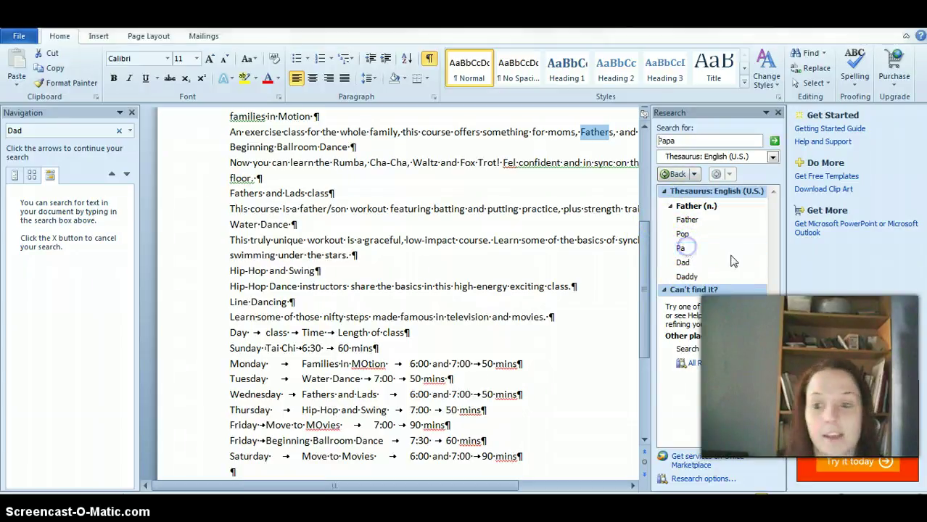
pyautogui.click(683, 234)
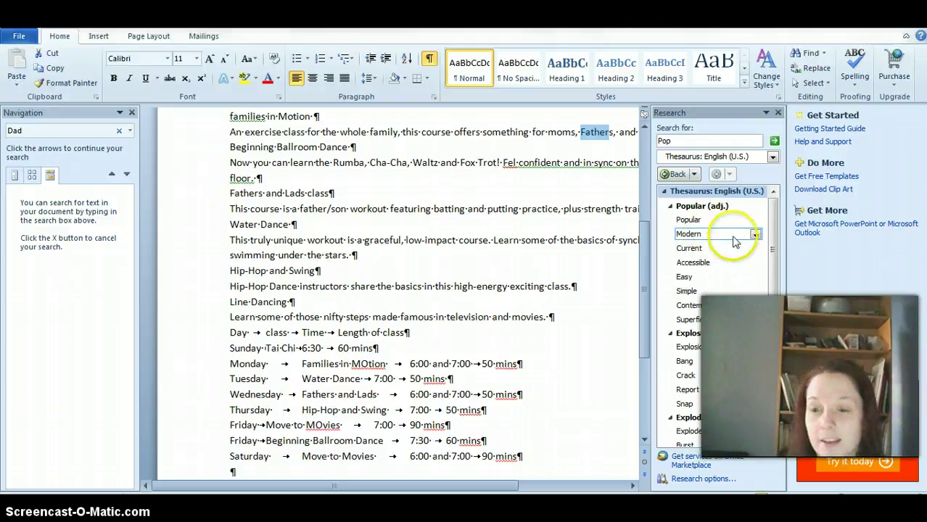
pyautogui.click(756, 278)
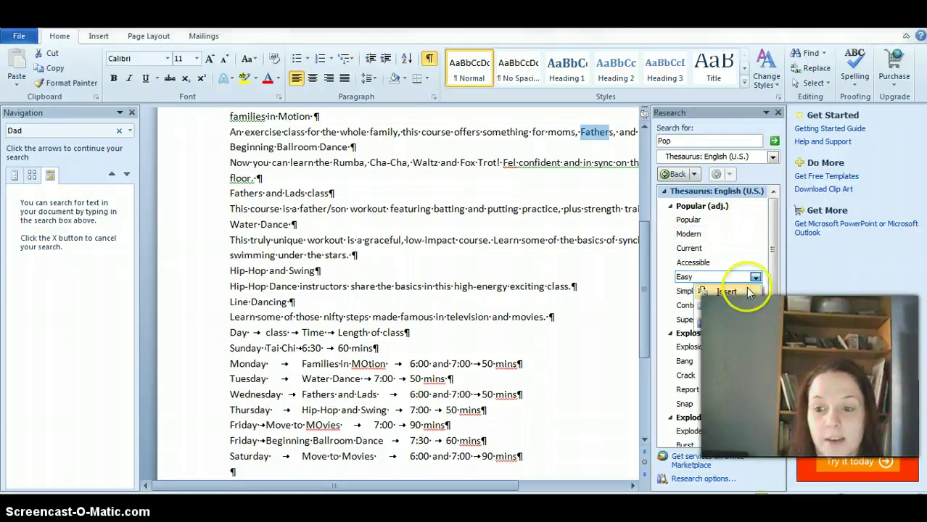
pyautogui.click(728, 326)
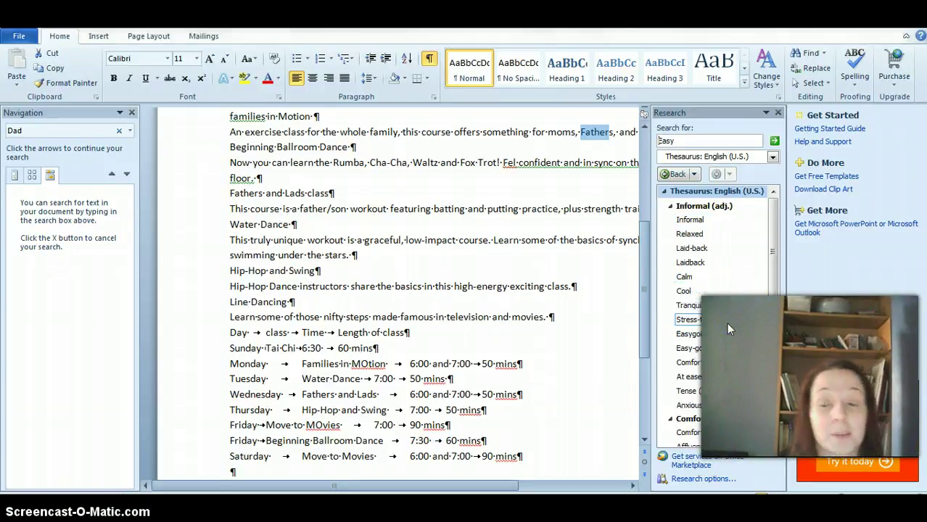
pyautogui.click(778, 113)
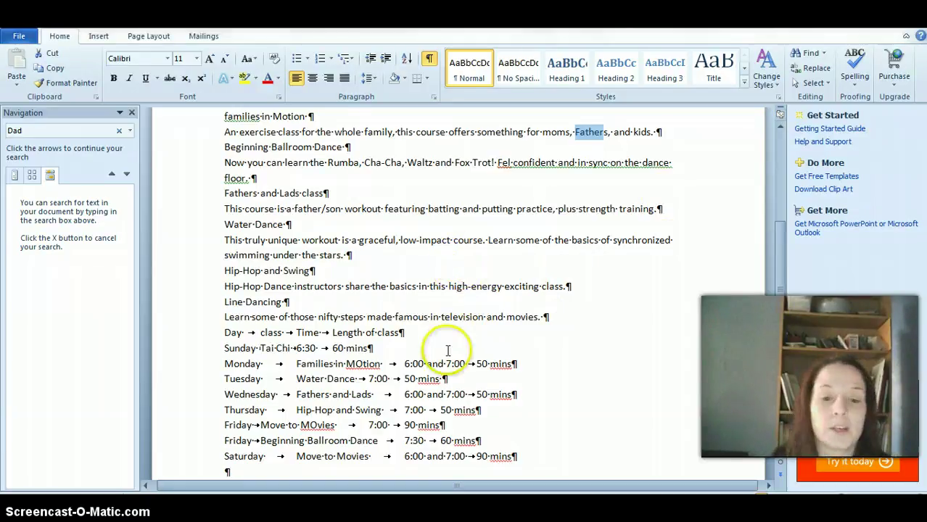
# - Draw a smiley face shape about 0.93" high and 0.98" wide below the class schedule at the document's end
pyautogui.scroll(-4, 442, 350)
pyautogui.click(262, 311)
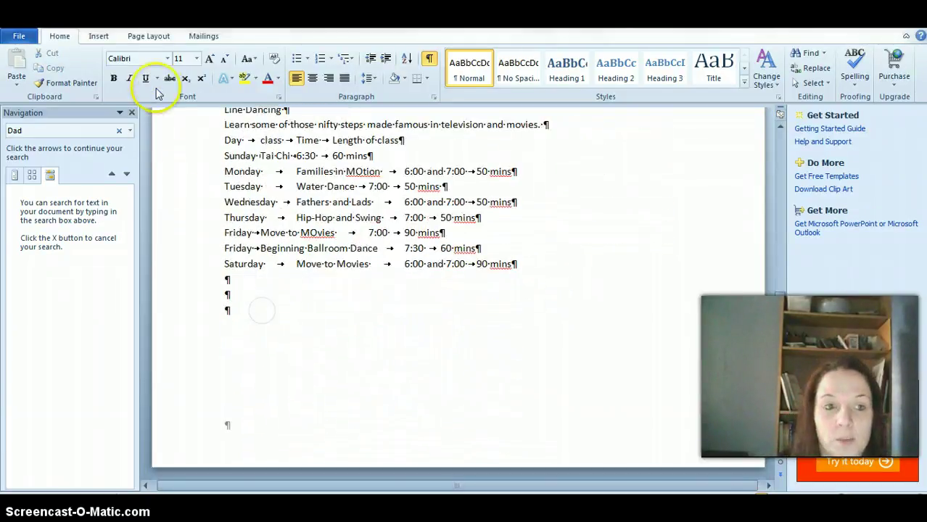
pyautogui.click(99, 37)
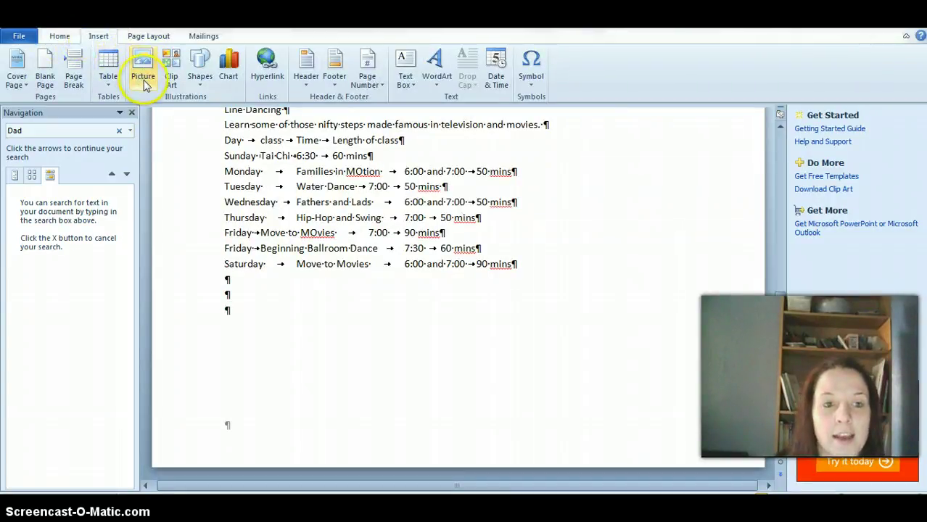
pyautogui.click(204, 85)
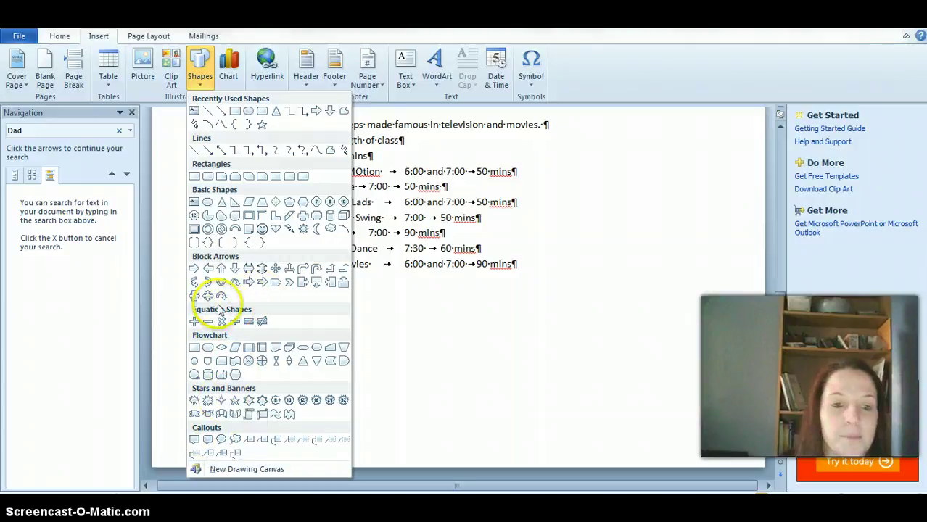
pyautogui.click(263, 231)
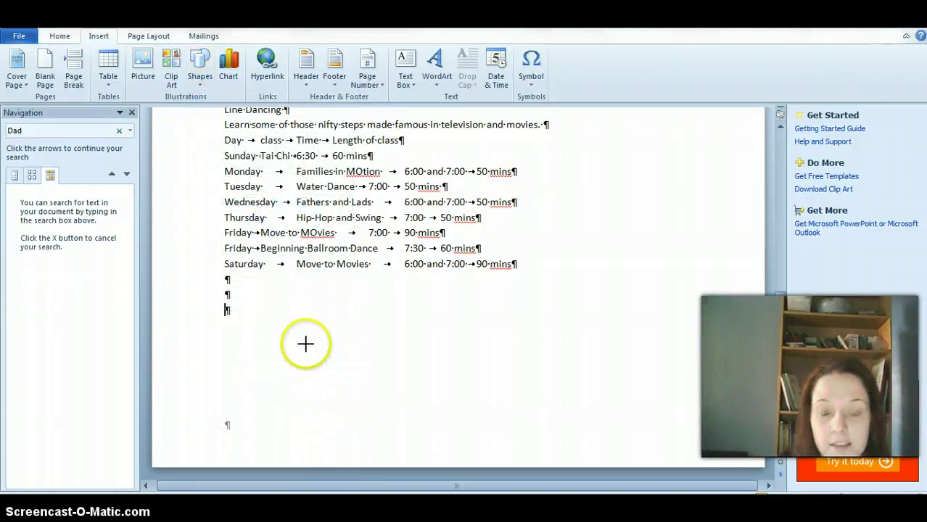
pyautogui.moveTo(303, 329)
pyautogui.mouseDown()
pyautogui.moveTo(326, 361)
pyautogui.moveTo(359, 374)
pyautogui.moveTo(371, 392)
pyautogui.mouseUp()
pyautogui.click(428, 369)
pyautogui.click(342, 348)
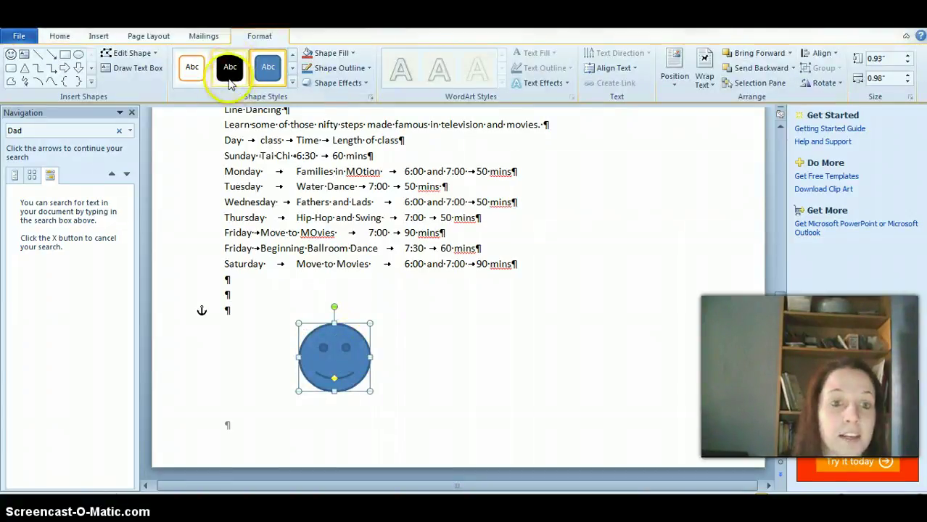
# - Apply the solid purple shape style with a white outline to the smiley face and deselect it
pyautogui.click(293, 85)
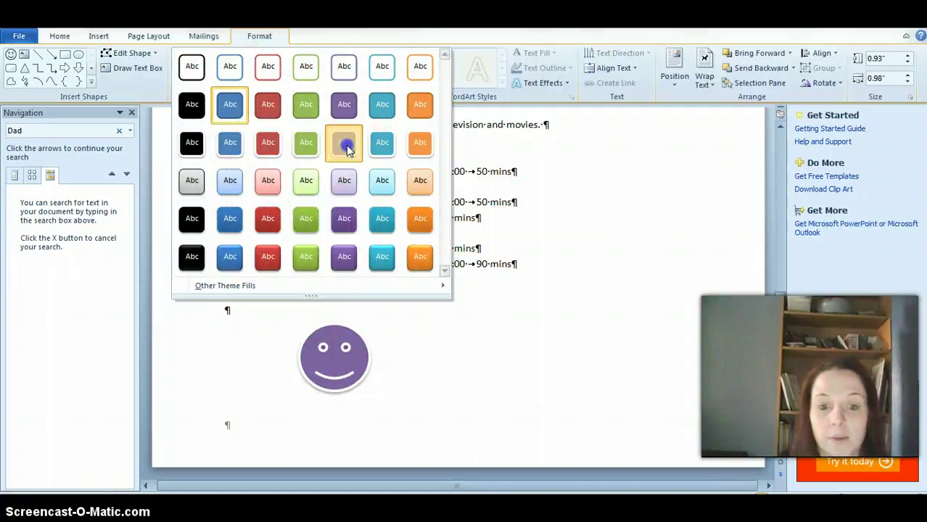
pyautogui.click(344, 143)
pyautogui.click(406, 348)
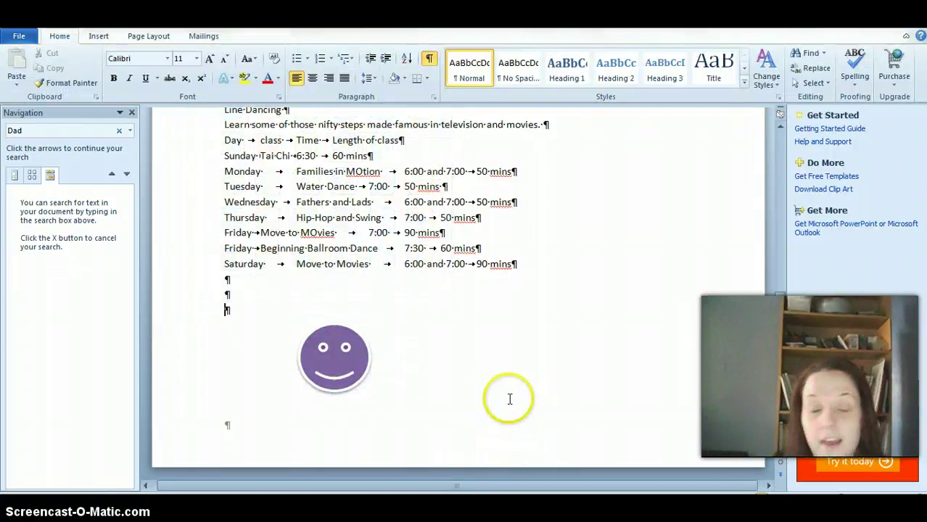
# - Delete the purple smiley face shape below the class schedule
pyautogui.click(323, 351)
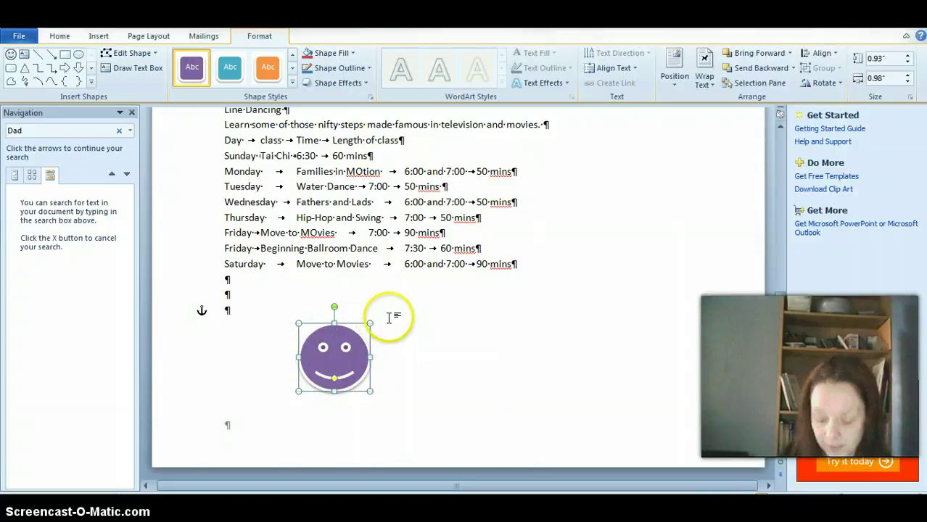
pyautogui.press('Delete')
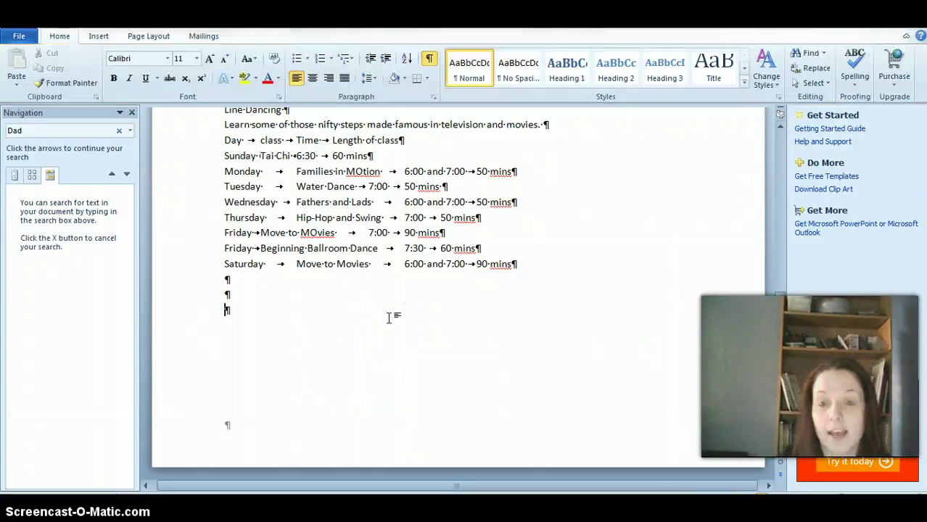
pyautogui.click(434, 312)
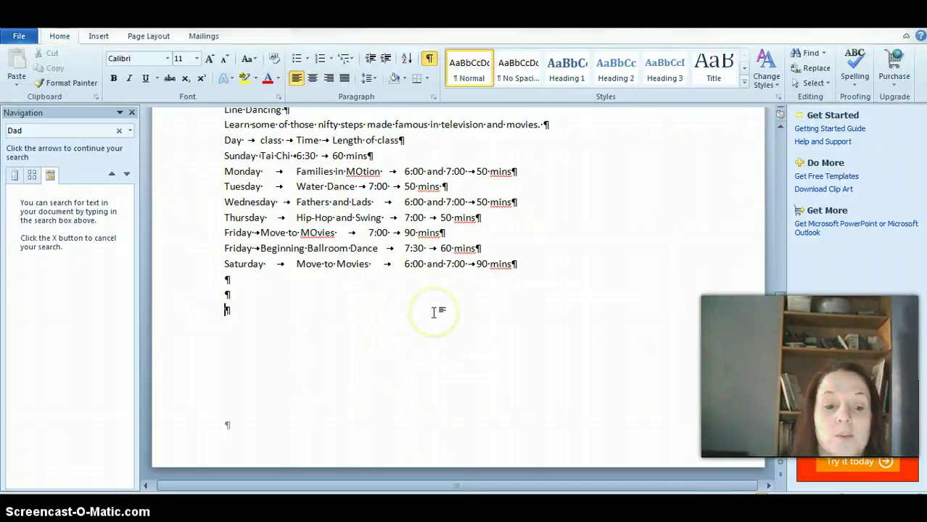